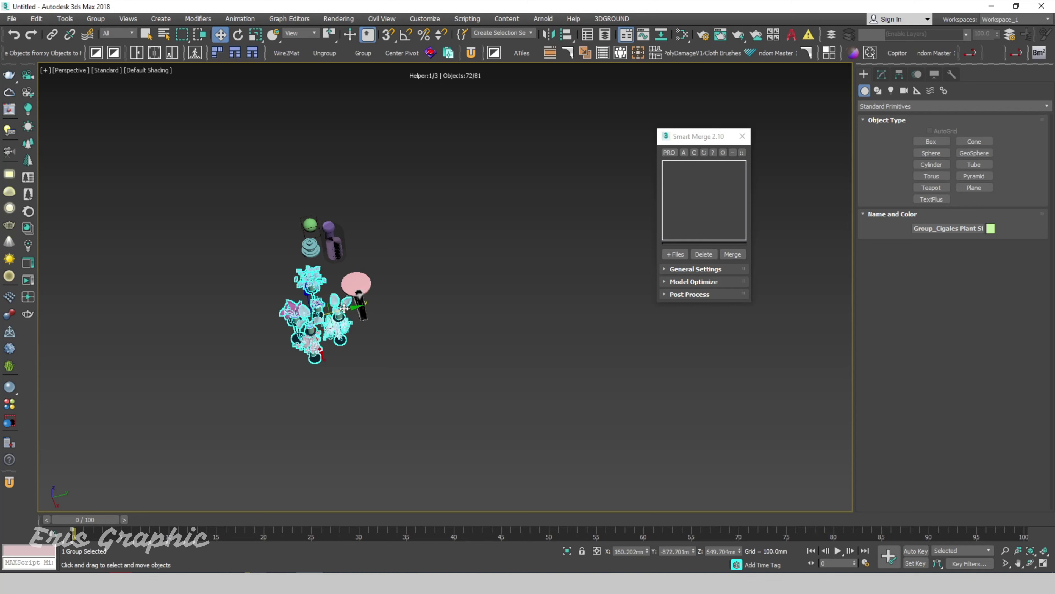
Delete every merged plant, stool and cylinder, then move the Smart Merge window aside
mouse_move(344, 308)
alt+middle_down()
mouse_move(464, 302)
mouse_move(532, 325)
mouse_move(568, 310)
alt+middle_up()
click(556, 331)
key(ctrl+a)
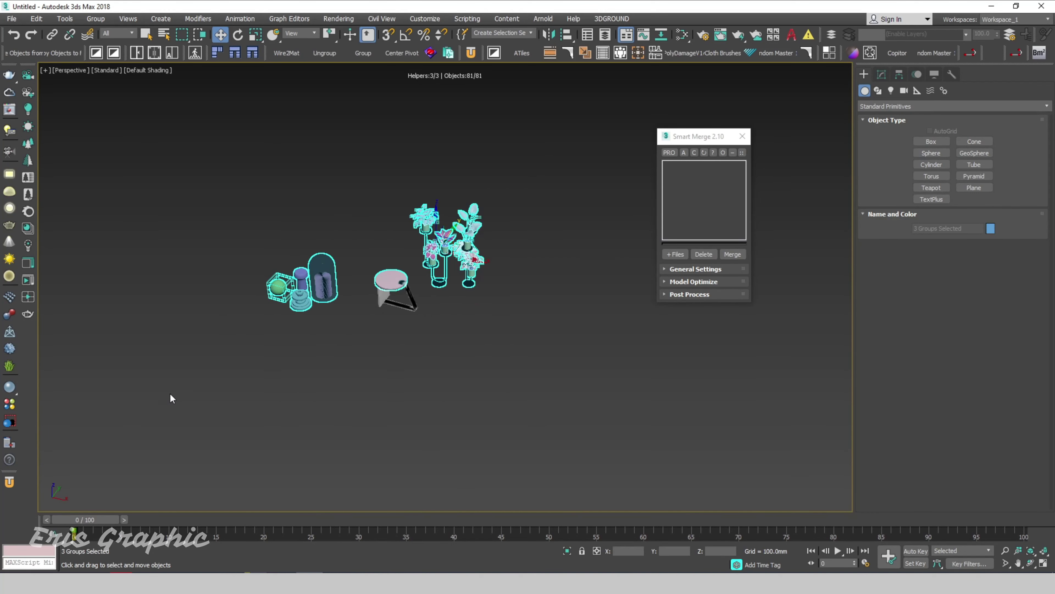
key(Delete)
drag(698, 136, 360, 148)
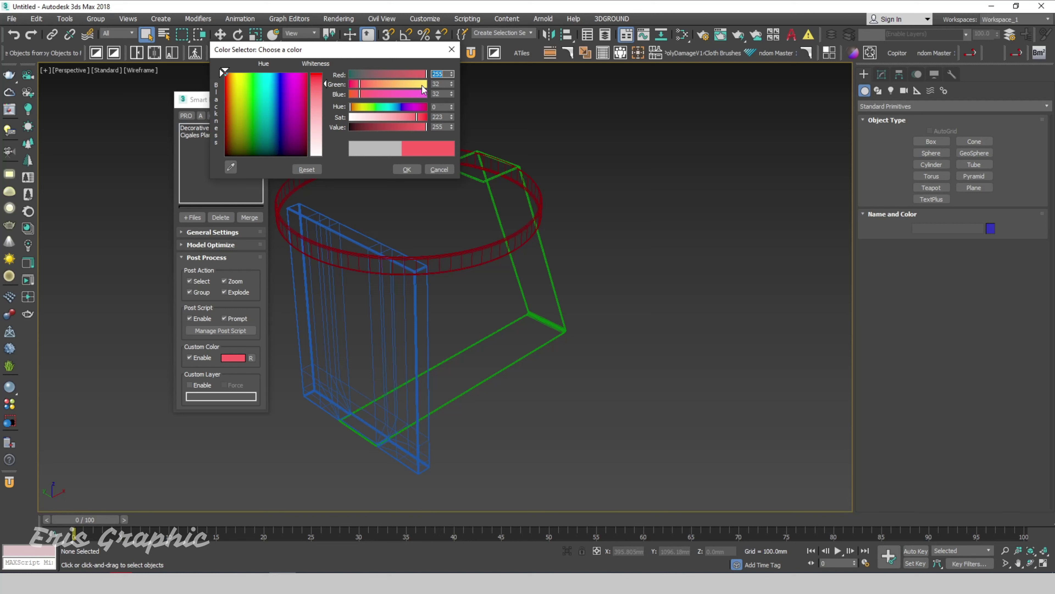
Make the custom wireframe colour yellow by raising Green to 245
click(422, 85)
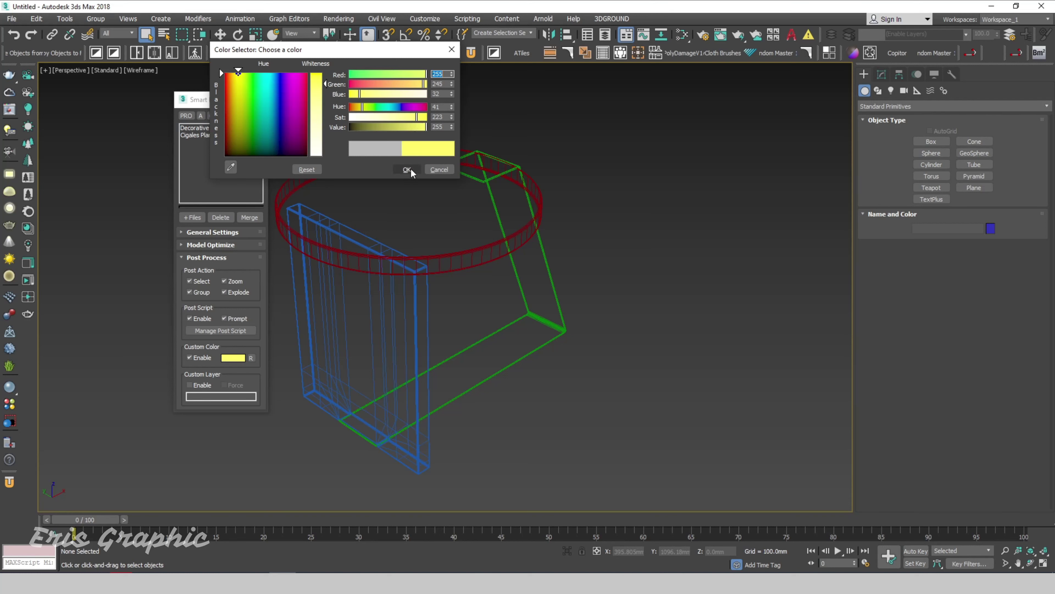
click(411, 169)
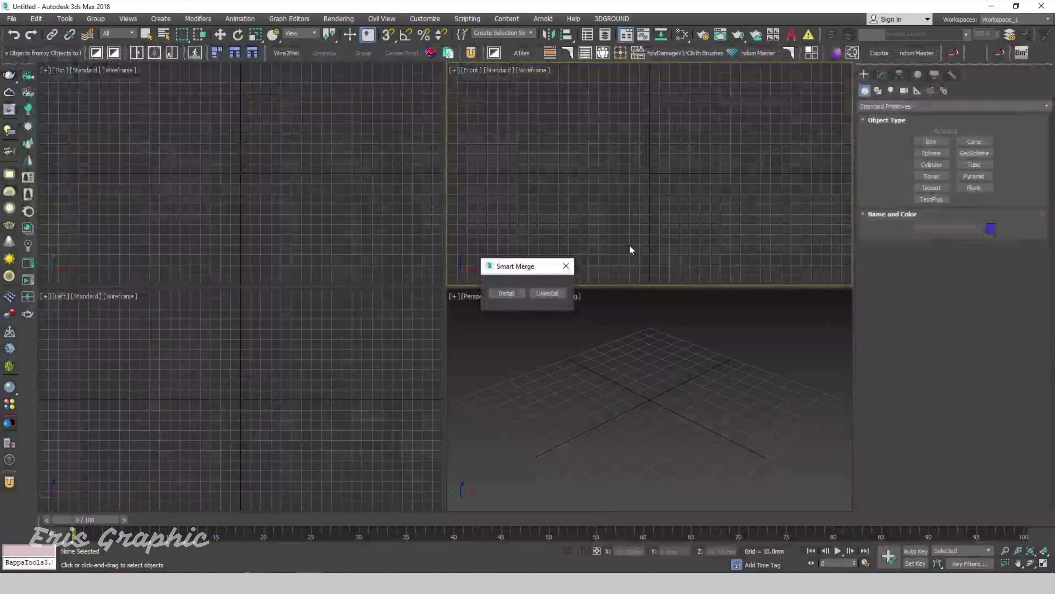
Install the Smart Merge 2 script and answer the reset-settings prompt
click(508, 293)
click(532, 331)
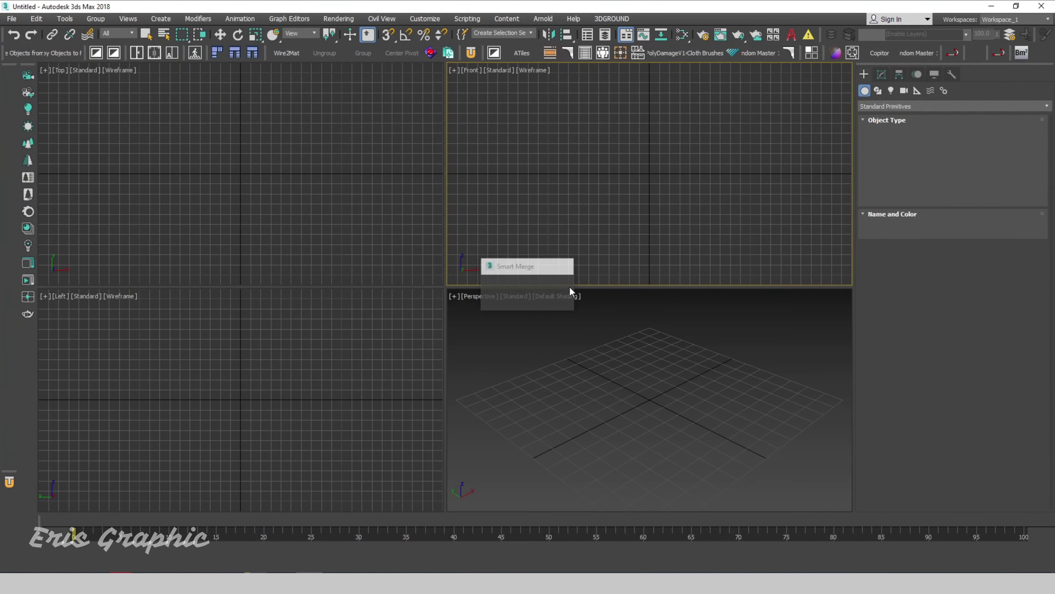